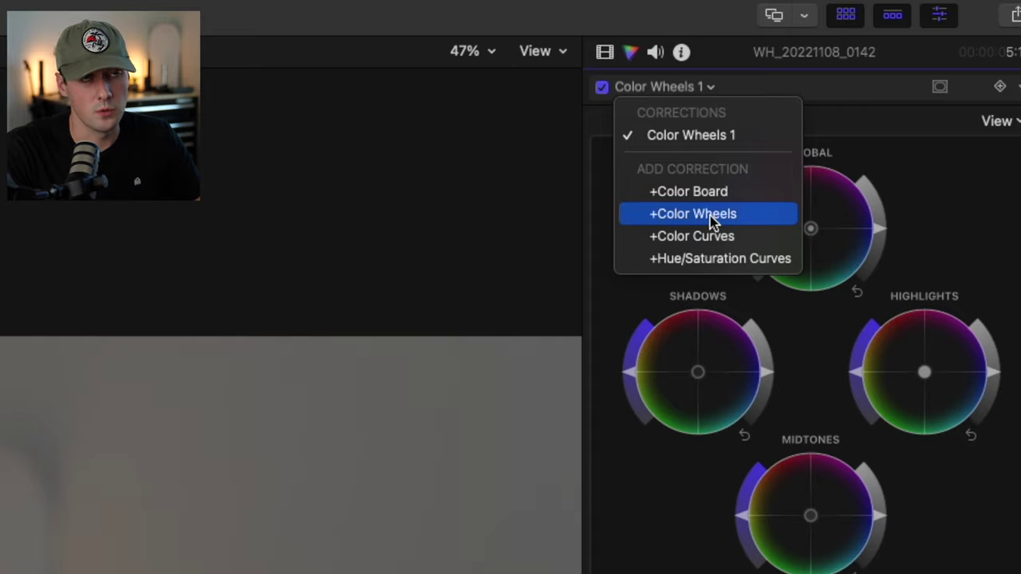
- Add a second Color Wheels correction and two Hue/Saturation Curves corrections to the first timeline clip
click(939, 63)
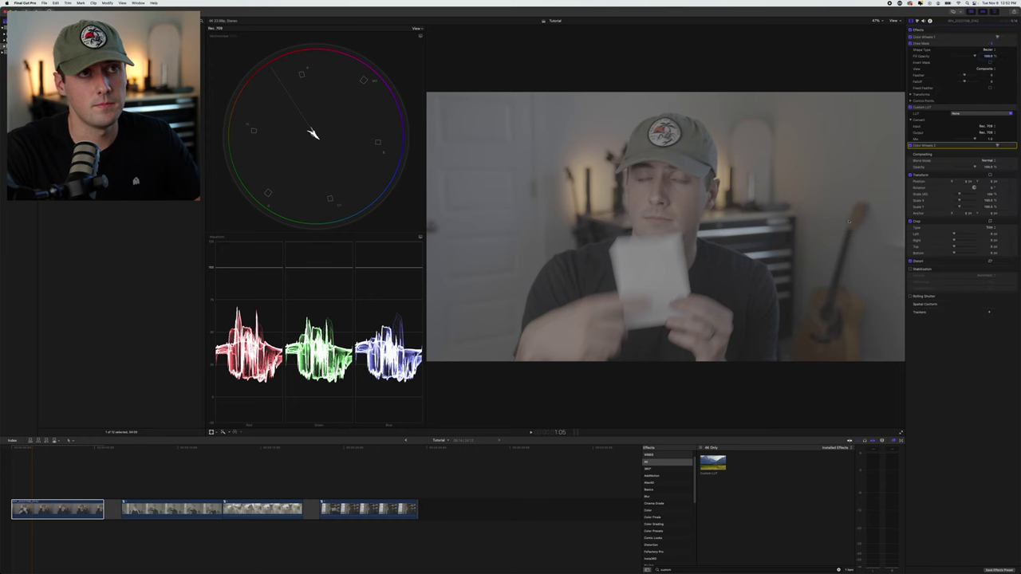
click(920, 30)
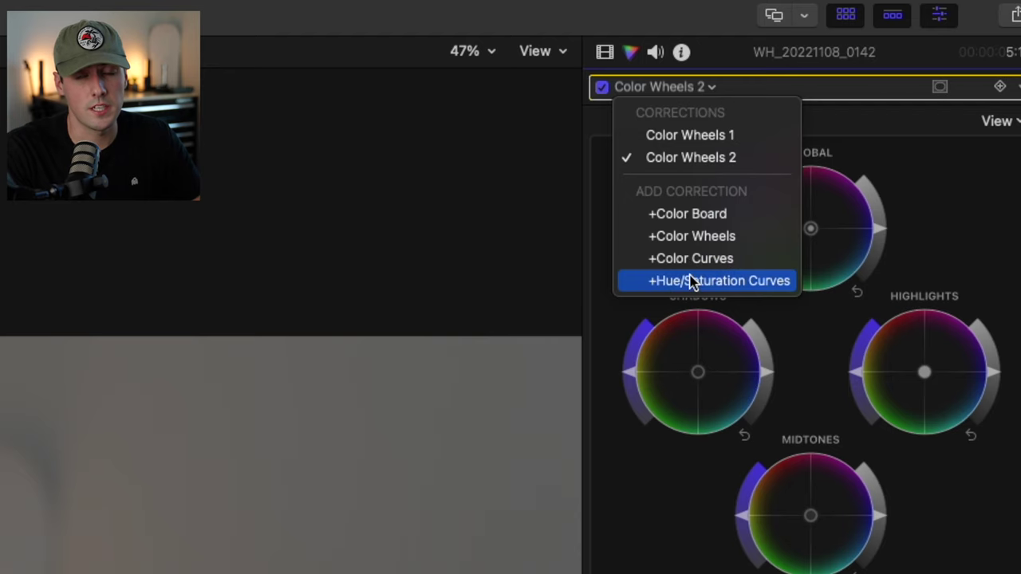
click(691, 281)
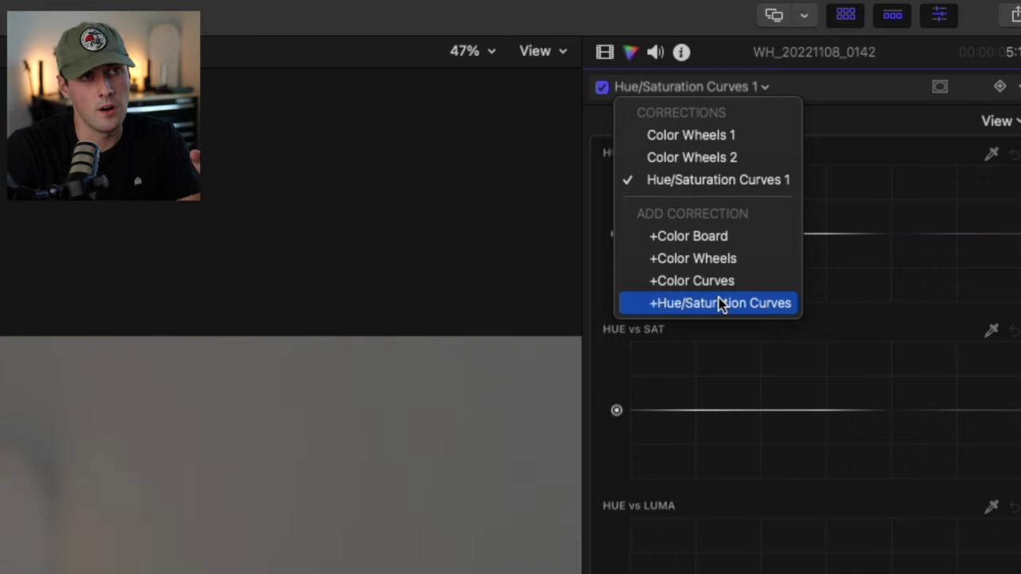
click(720, 303)
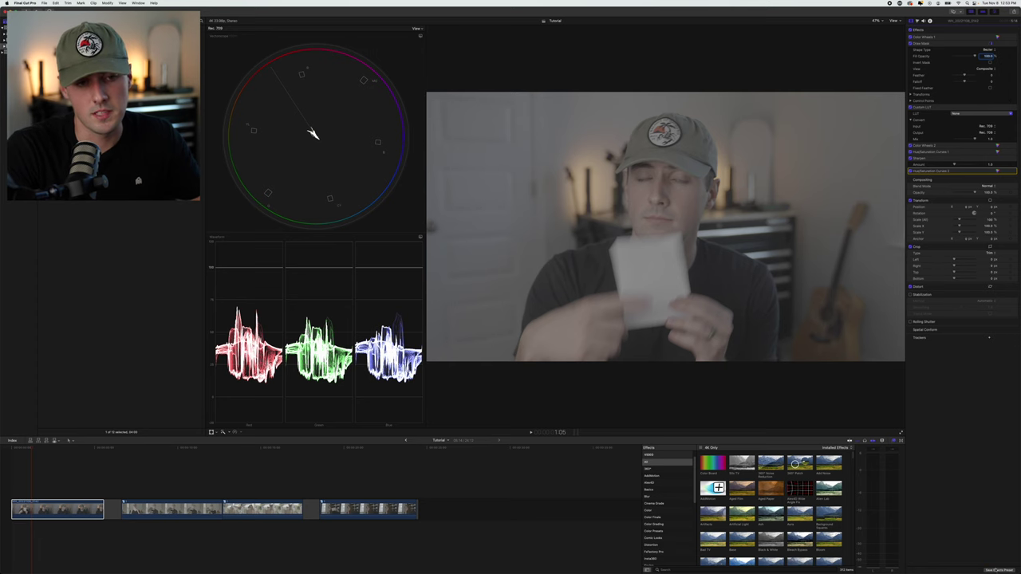
- Try to save the clip's effects as a preset named Base in the Color Grading category
click(995, 569)
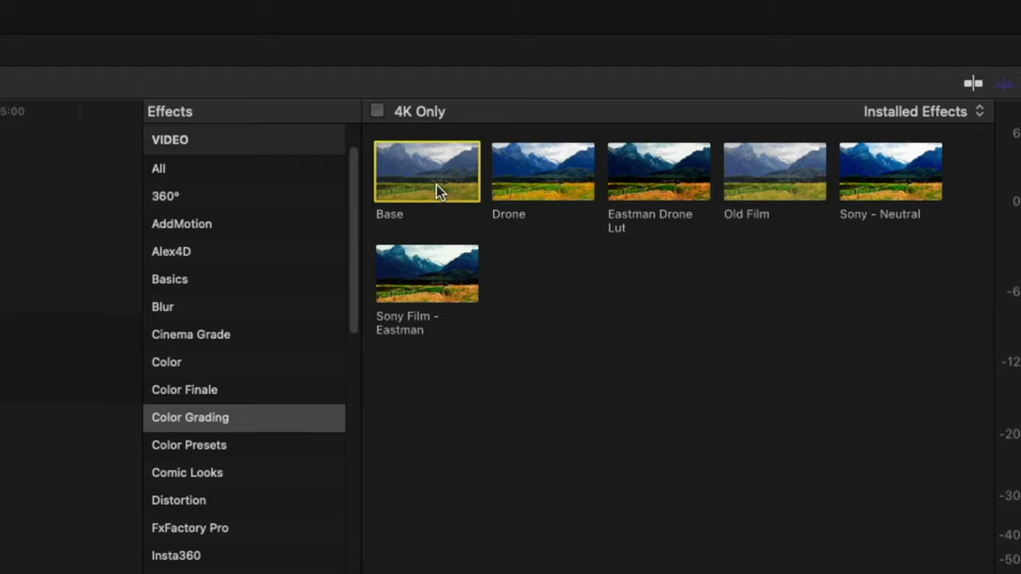
drag(715, 468, 97, 516)
drag(527, 368, 528, 365)
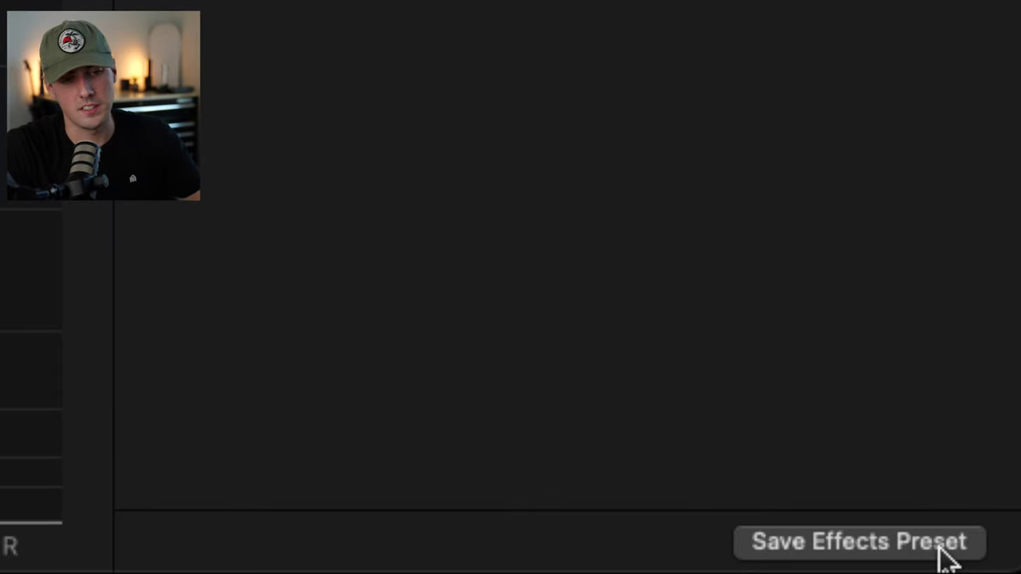
click(941, 551)
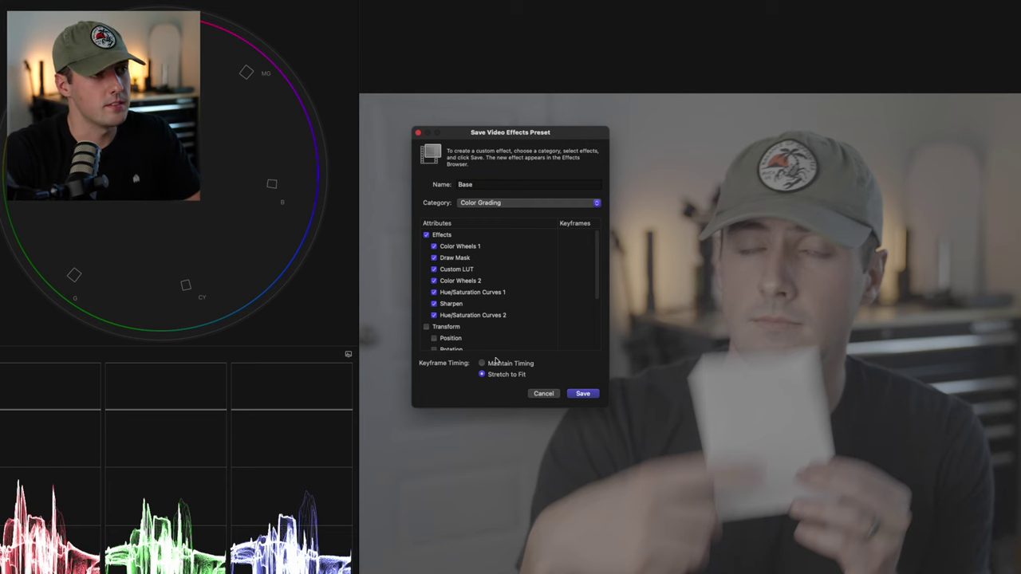
click(582, 394)
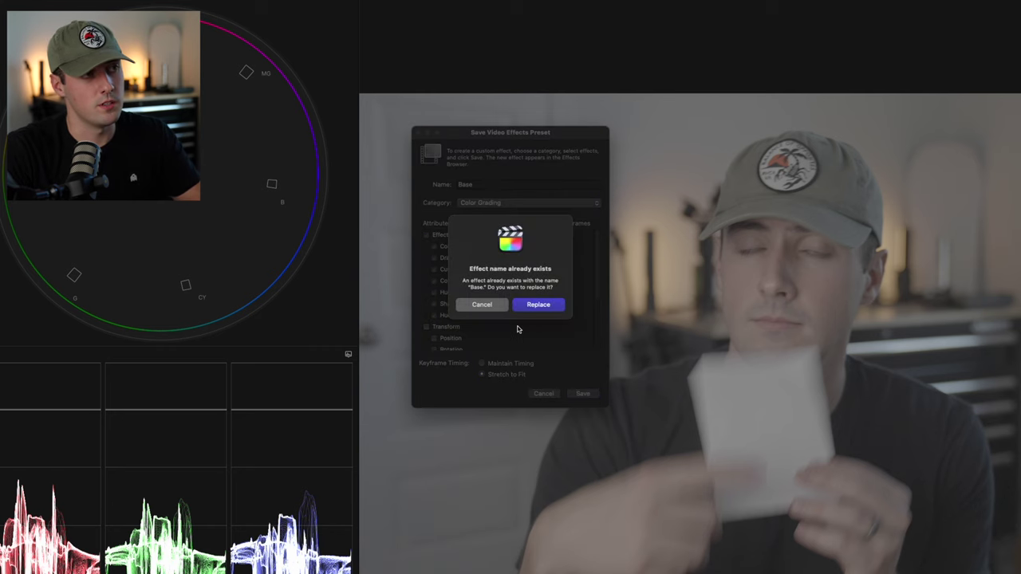
click(481, 304)
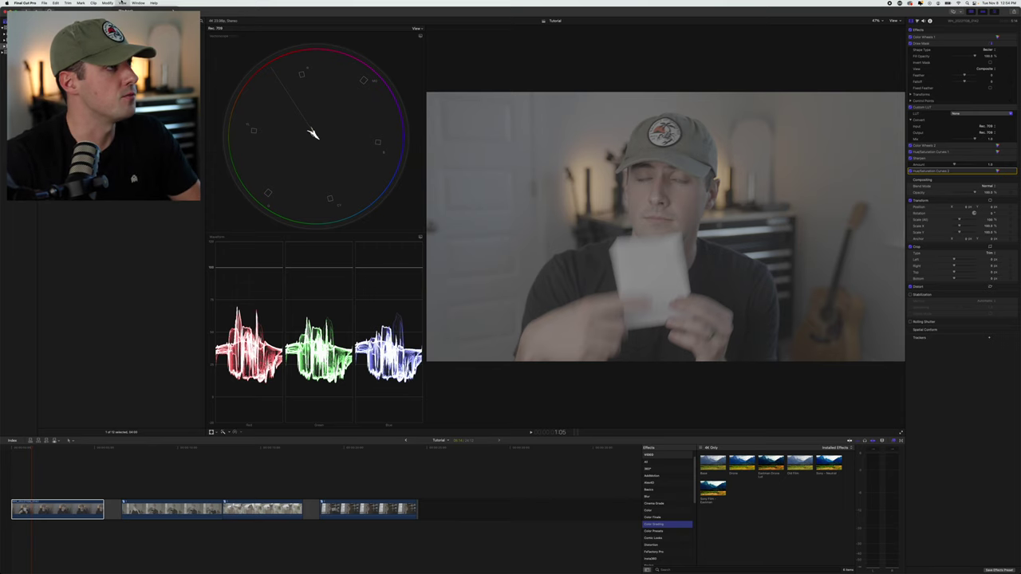
- Set up stacked video scopes in the viewer with a Vectorscope above an RGB Parade Waveform
click(121, 3)
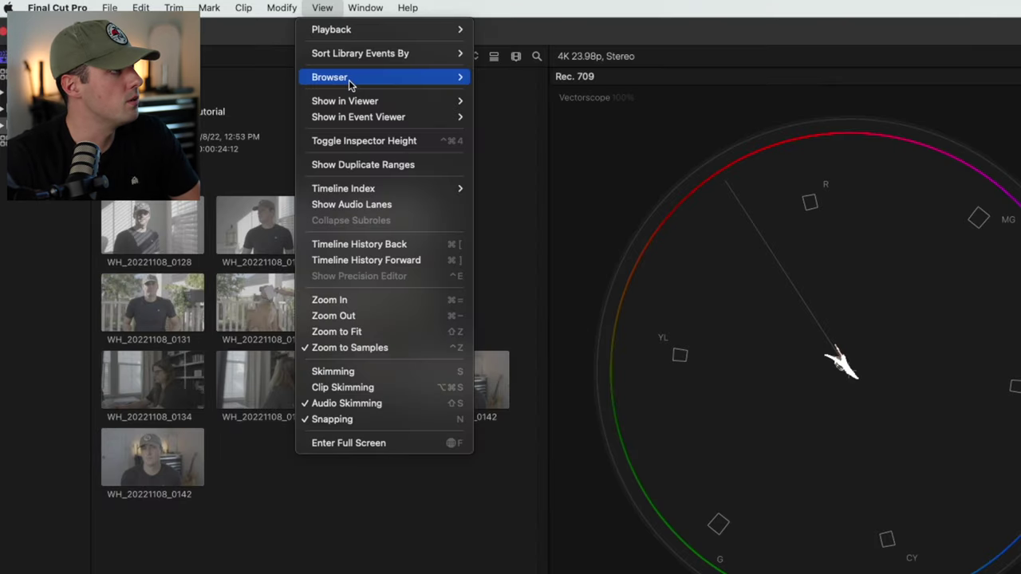
mouse_move(356, 101)
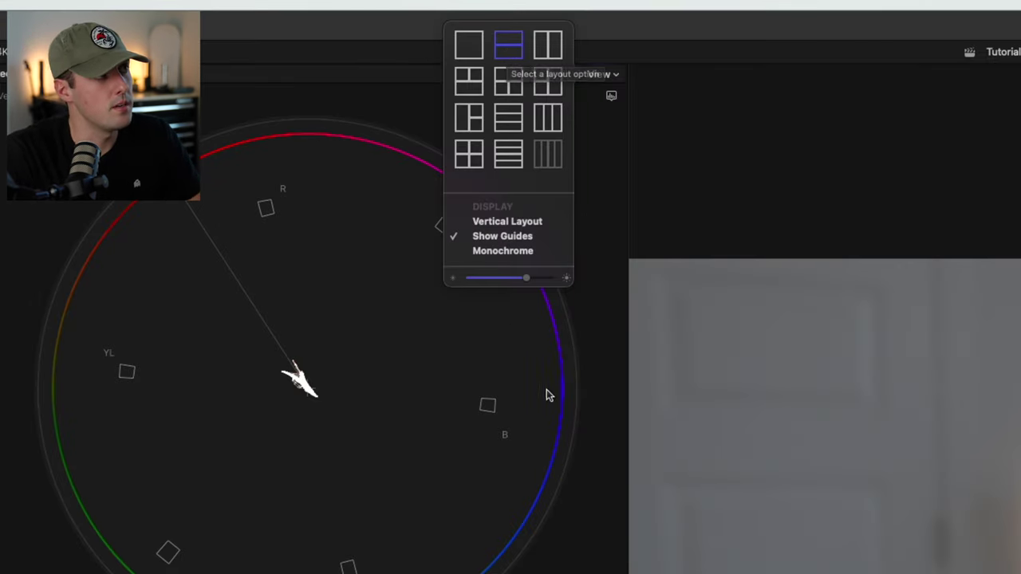
click(620, 97)
click(617, 95)
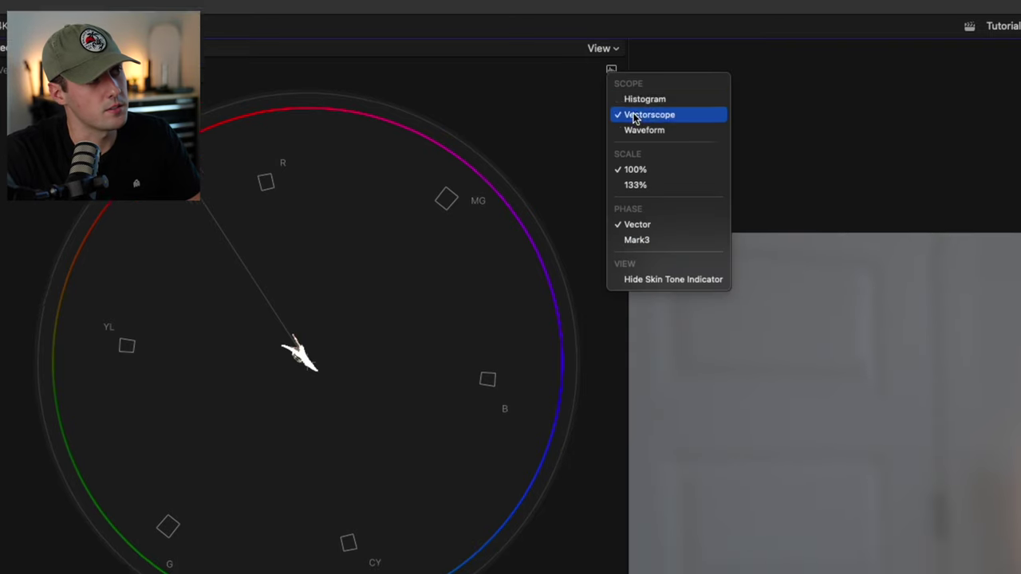
click(635, 120)
click(611, 396)
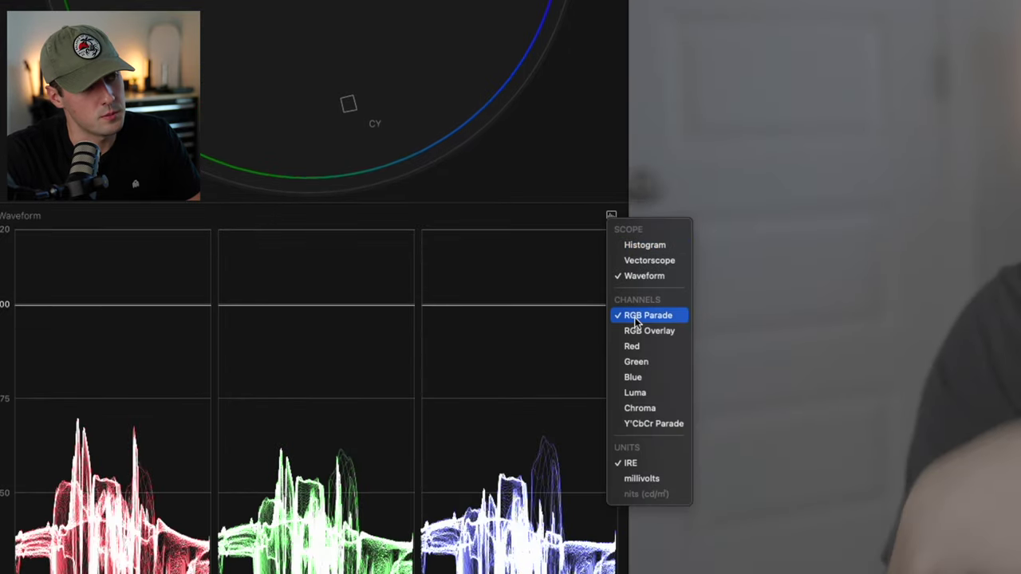
click(586, 86)
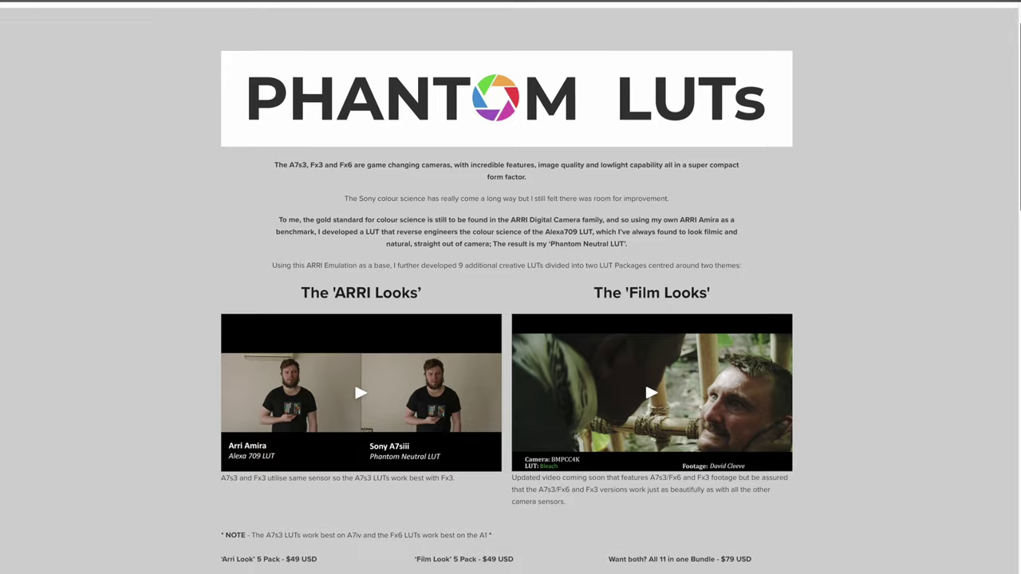
- Set the clip's Custom LUT to Neutral A7s3 and open the Color Wheels 1 controls
scroll(511, 287, down, 4)
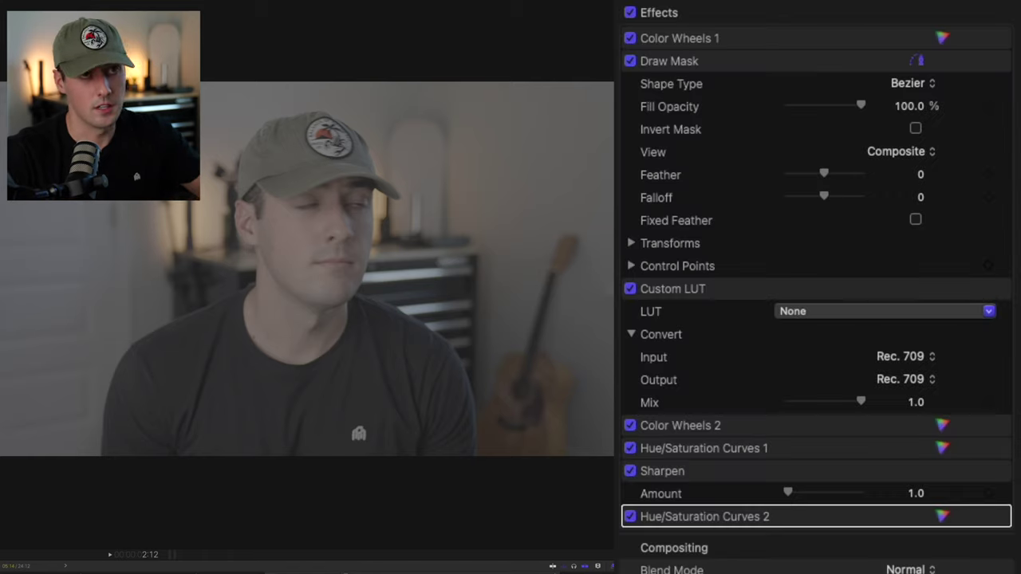
click(794, 312)
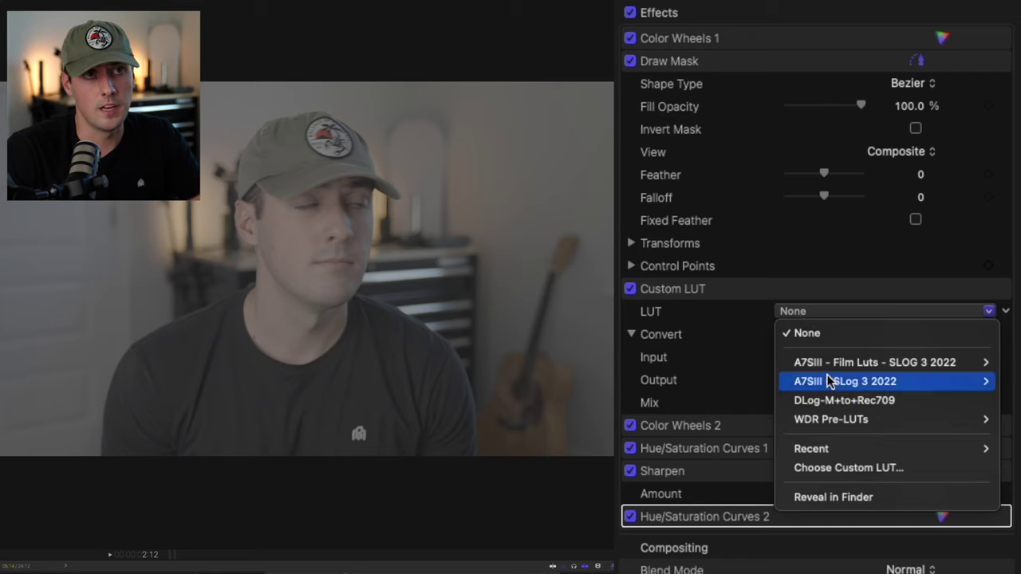
mouse_move(832, 382)
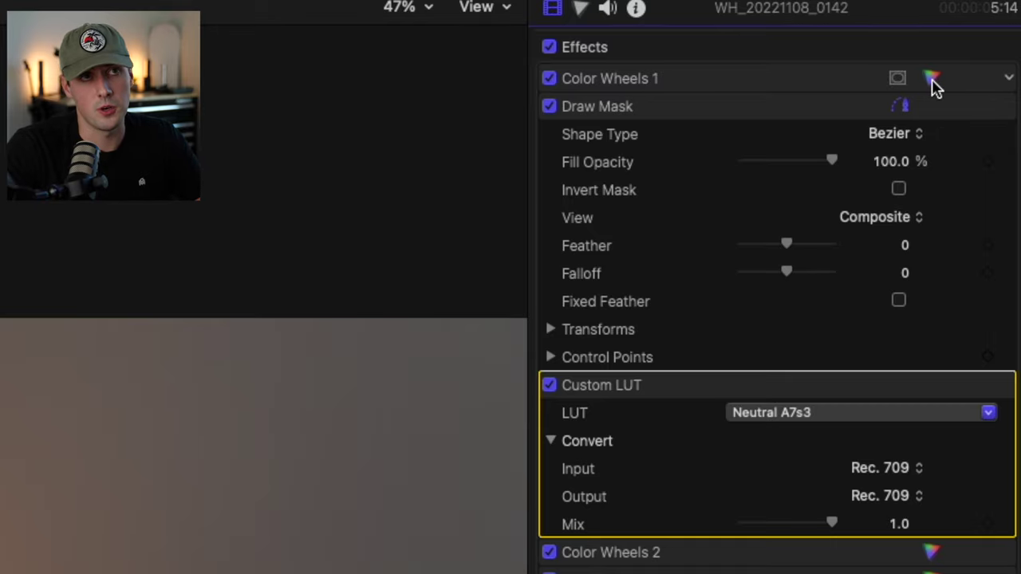
click(931, 78)
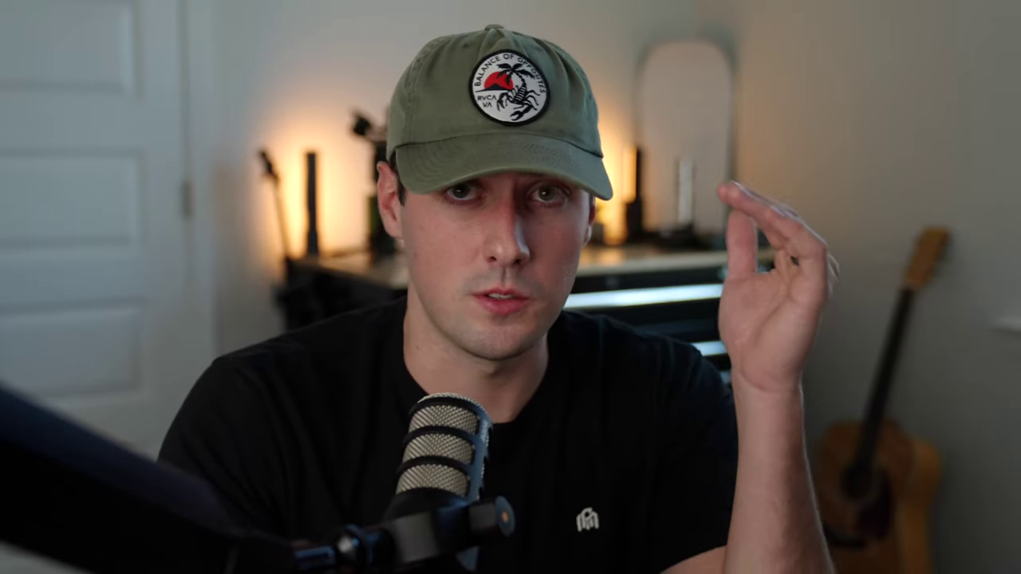
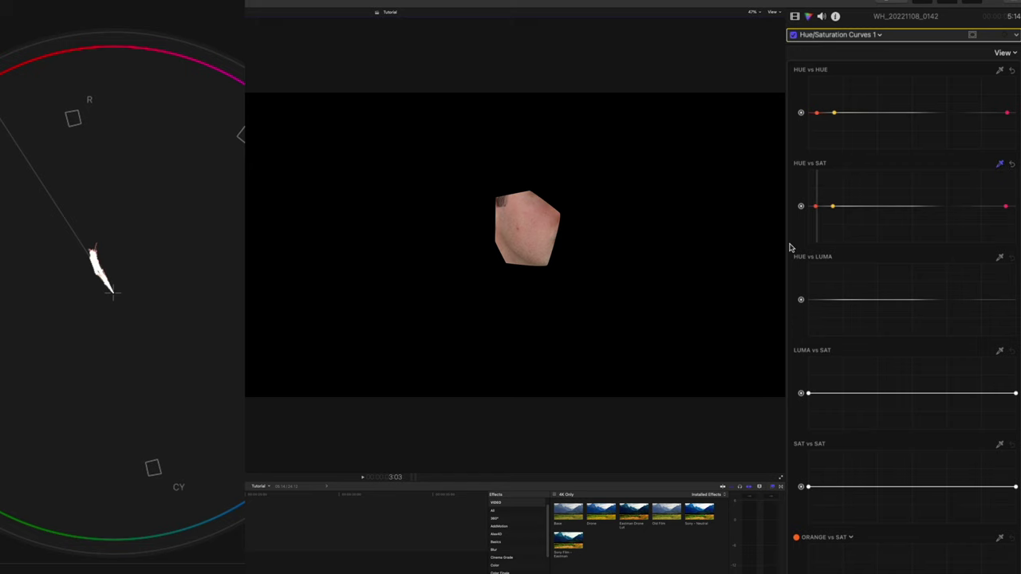
- Fine-tune the skin-tone point on the Hue vs Sat curve and turn off the Draw Mask effect
mouse_move(816, 207)
mouse_down()
mouse_move(812, 168)
mouse_move(818, 237)
mouse_move(811, 209)
mouse_up()
click(794, 17)
click(794, 65)
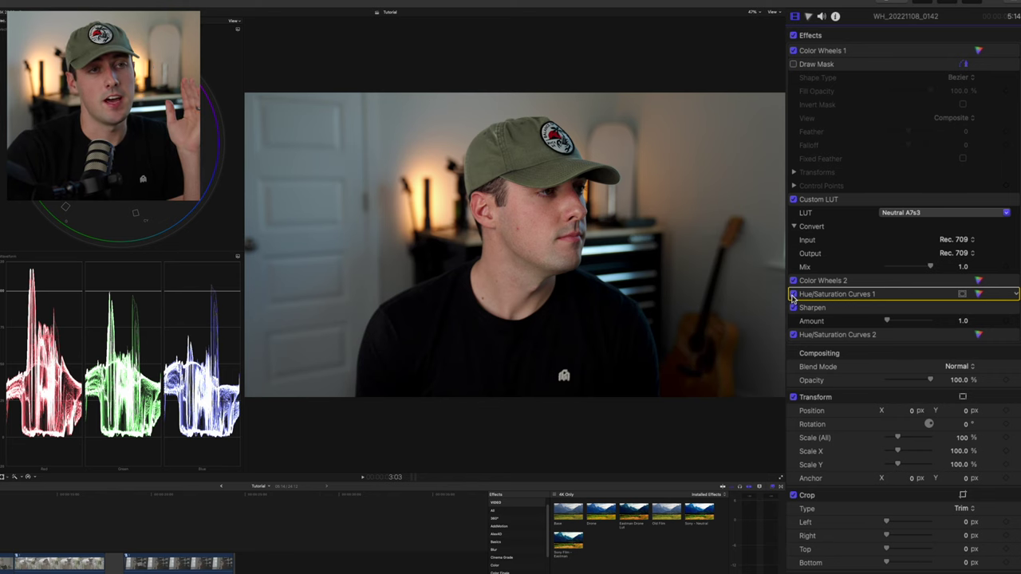
- In Hue/Saturation Curves 2, add a control point to the Luma vs Sat curve and pull both end points down
click(832, 335)
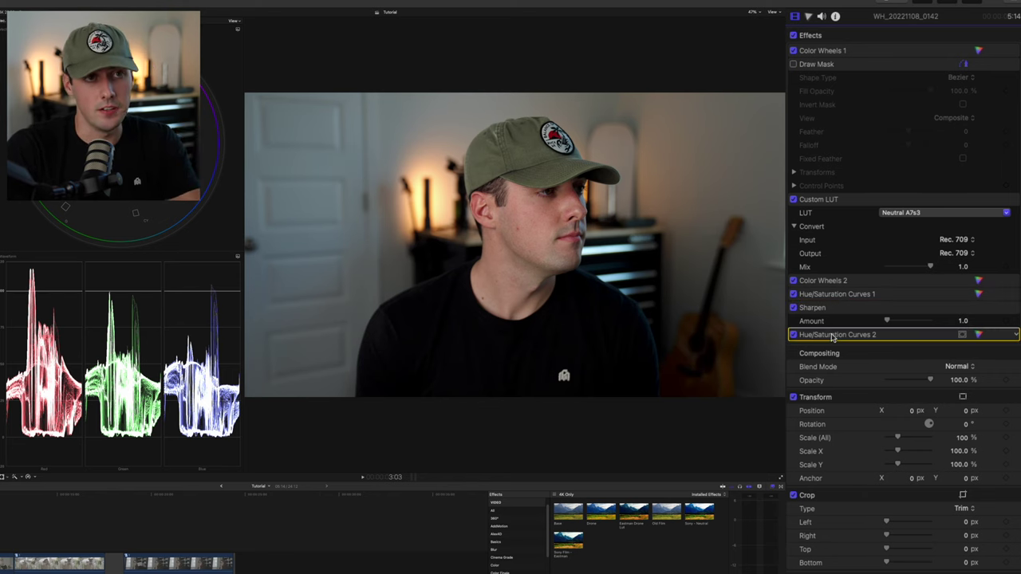
click(978, 335)
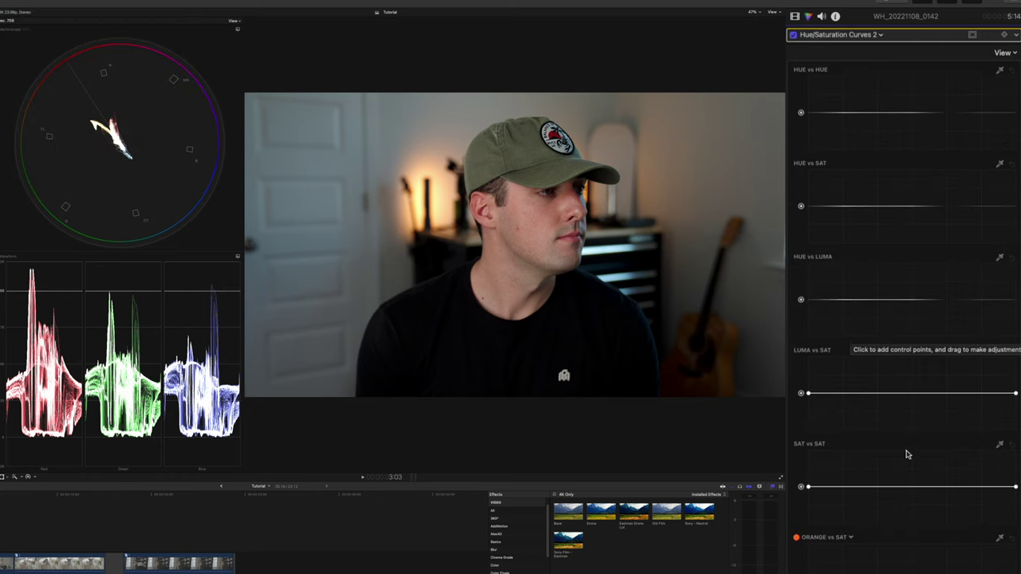
click(842, 394)
drag(809, 394, 808, 431)
drag(1015, 397, 1016, 430)
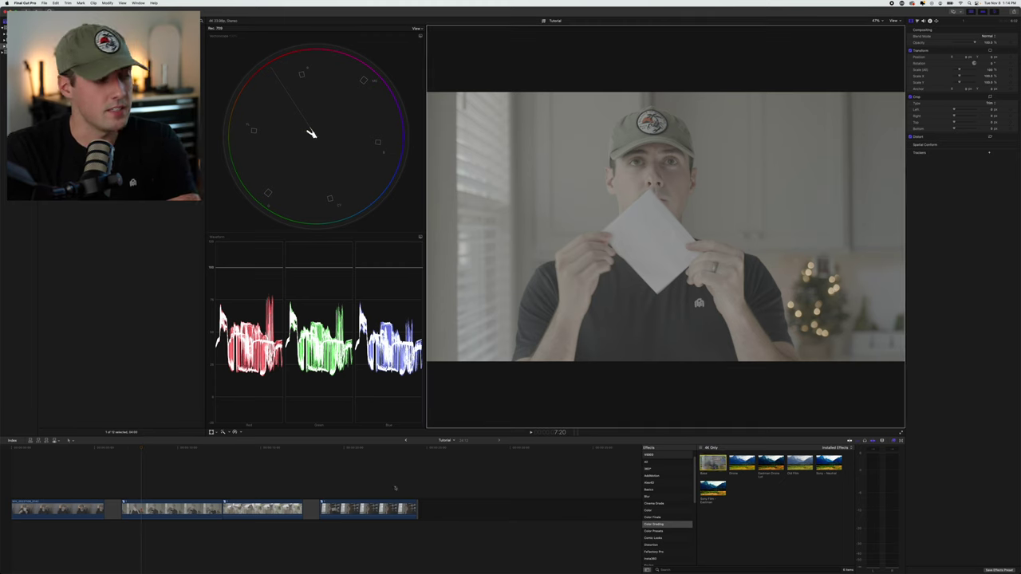
- Apply the Base preset to the second timeline clip and set its Custom LUT to Neutral A7s3
click(171, 508)
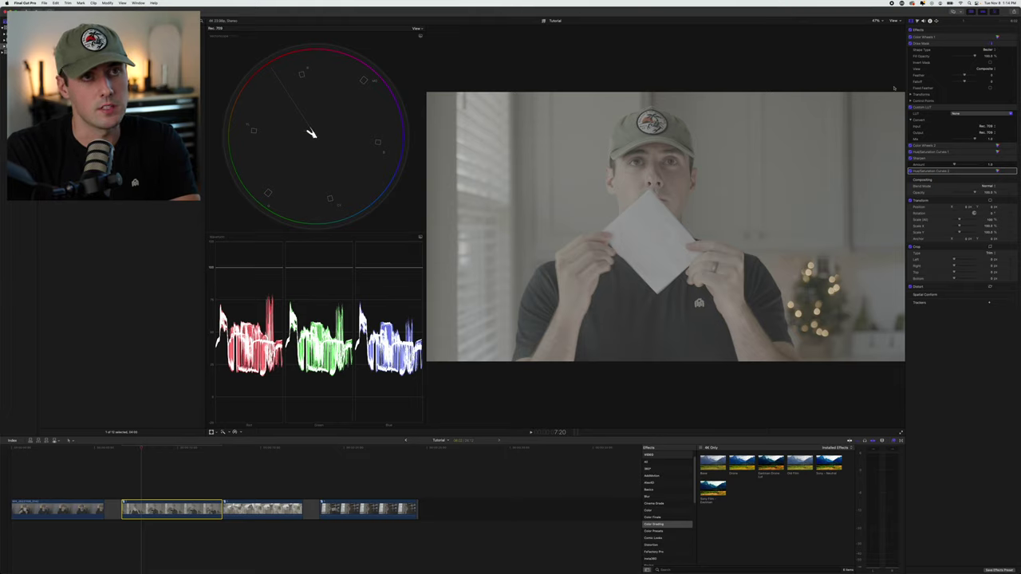
click(901, 214)
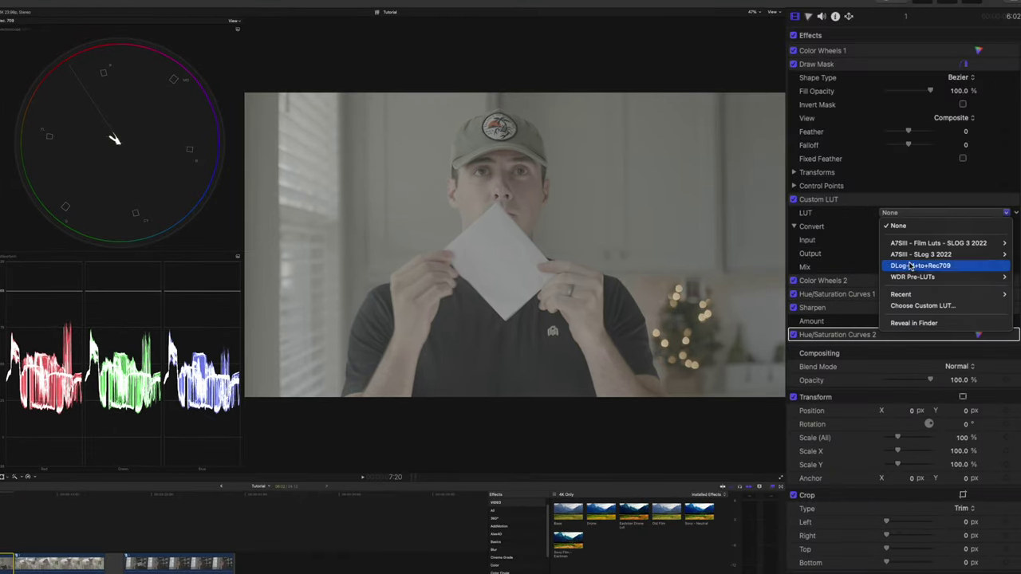
mouse_move(918, 253)
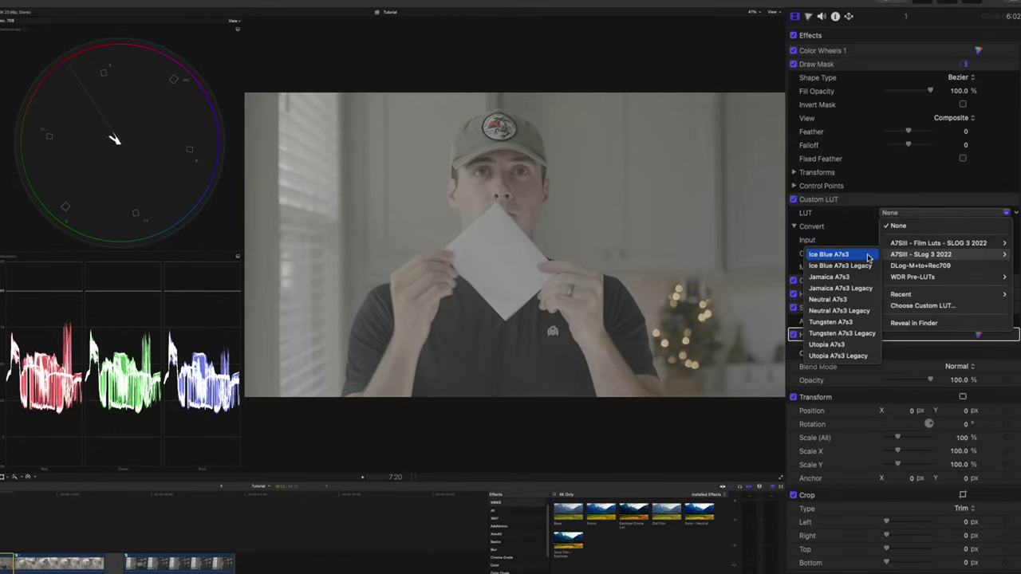
click(848, 300)
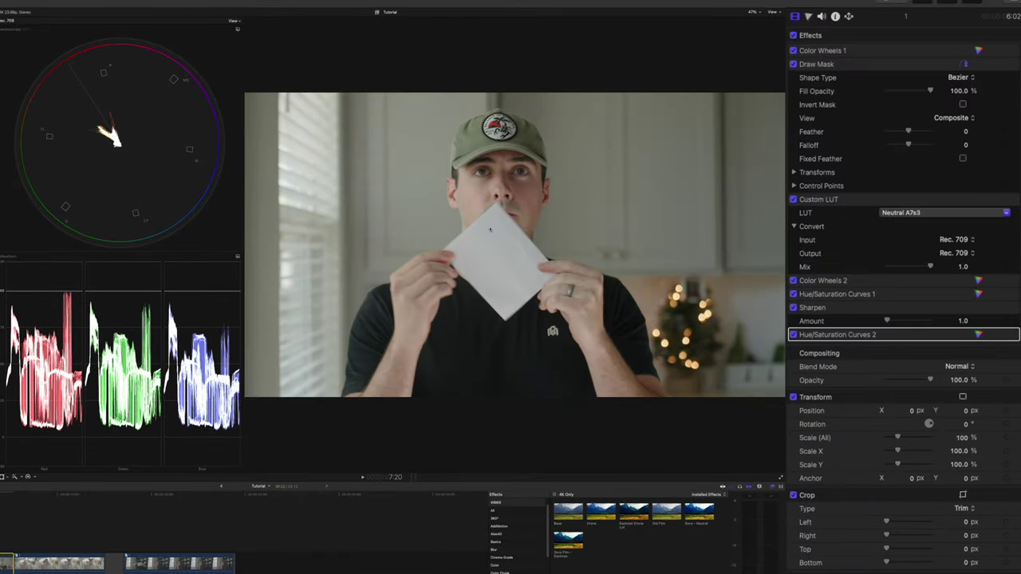
- Draw a Bezier mask around a small area of the white paper in the viewer
click(956, 140)
click(475, 262)
click(477, 262)
- White-balance the clip in Color Wheels 1 with temperature 5132.0 and tint 1.0, and turn off the Draw Mask
click(978, 51)
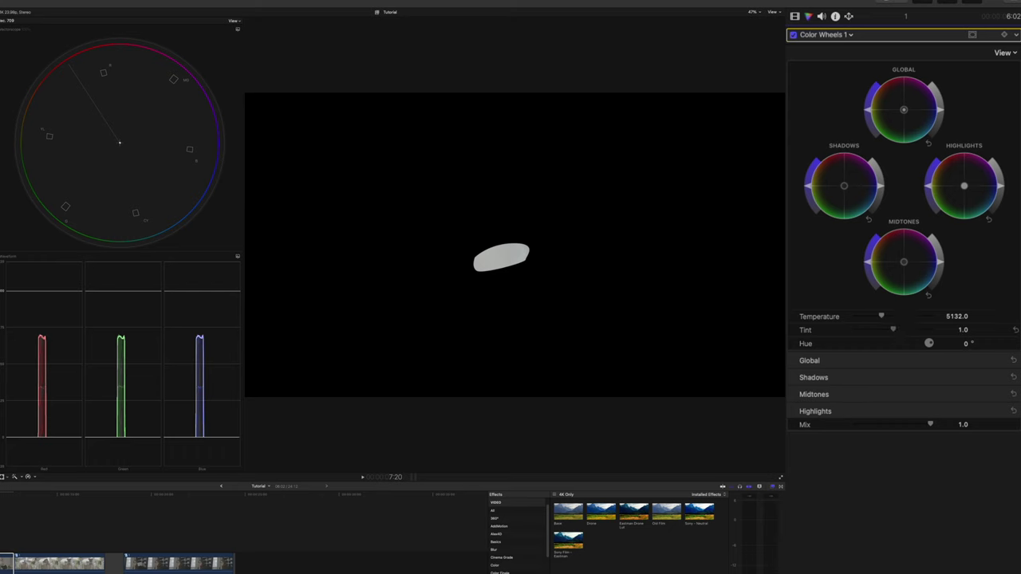
click(796, 19)
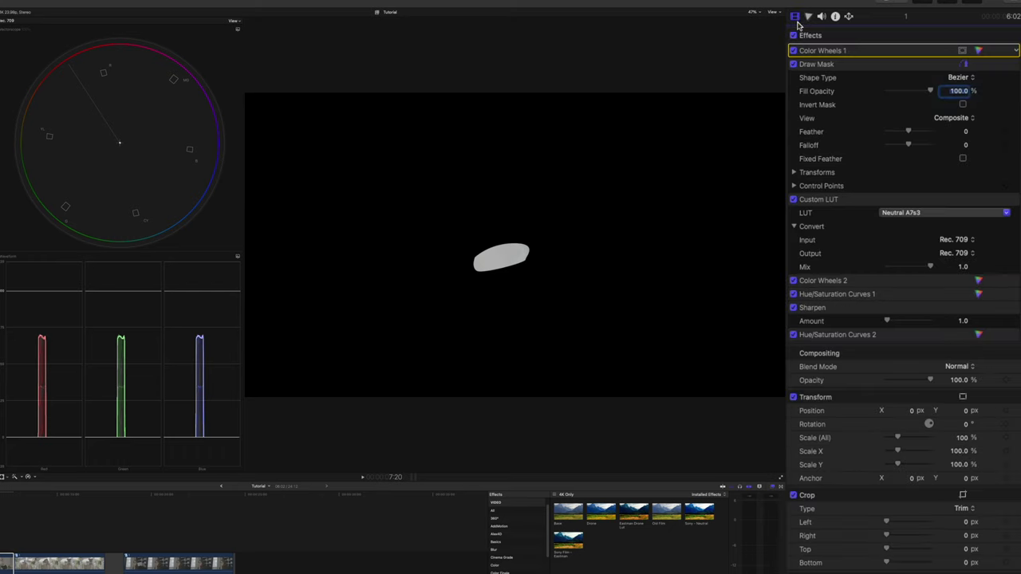
click(793, 64)
click(793, 51)
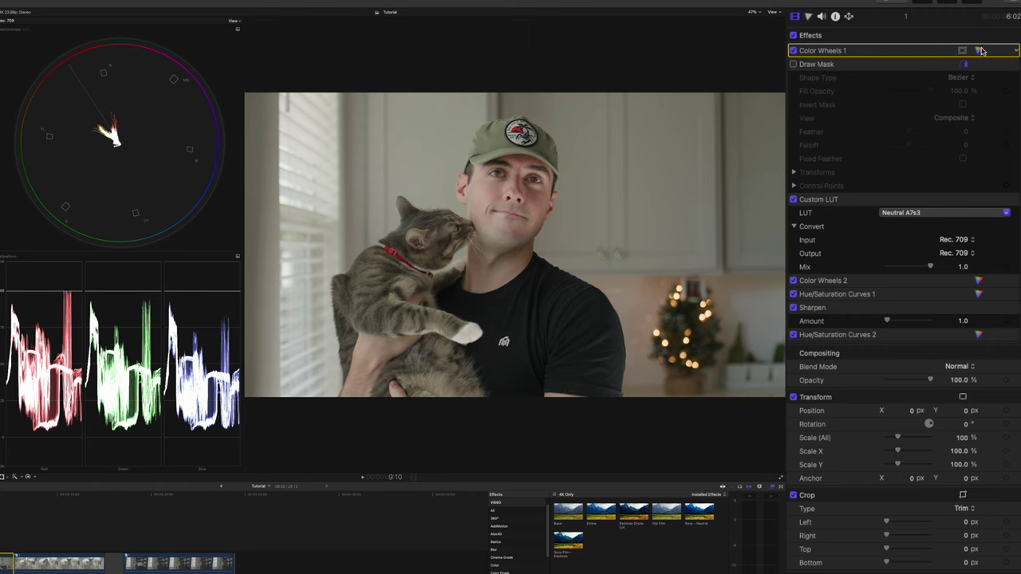
- In Color Wheels 2, raise the highlights, lower the shadows and midtones, and compare the image with the correction off
click(980, 282)
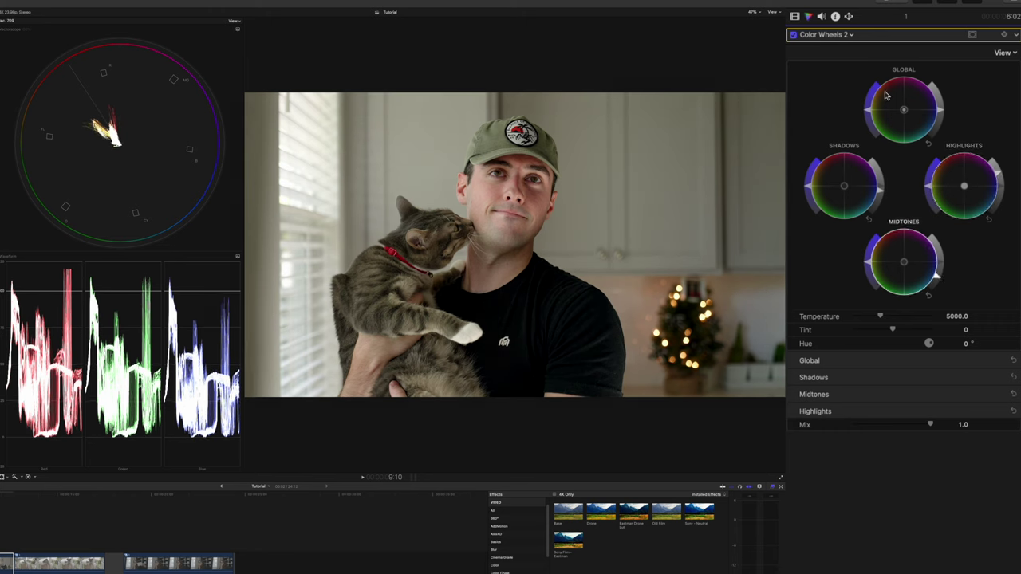
click(795, 15)
click(793, 281)
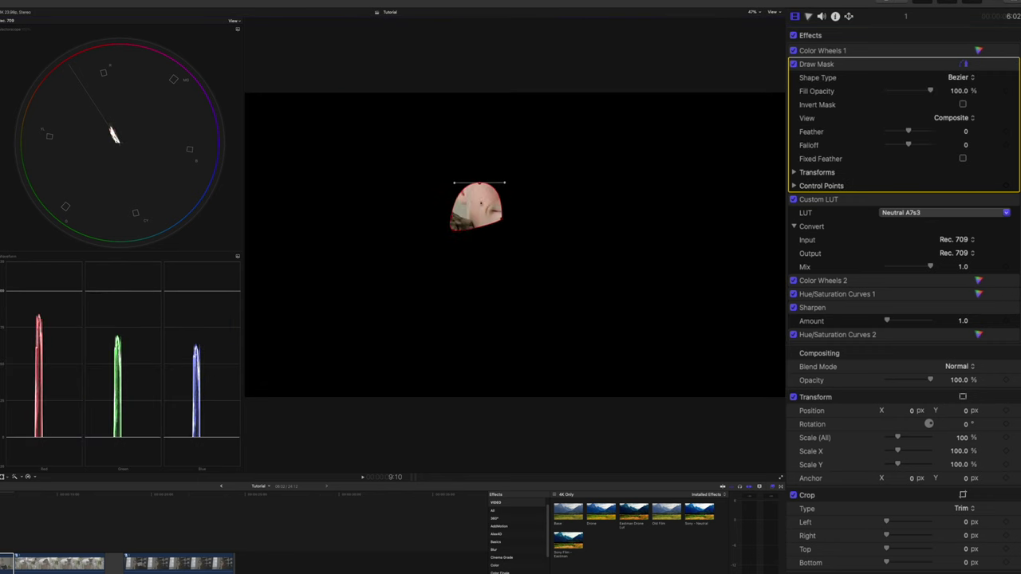
- Reshape the mask to isolate the face's skin and adjust the skin-tone point on the Hue vs Hue curve of Hue/Saturation Curves 1
drag(457, 221, 503, 204)
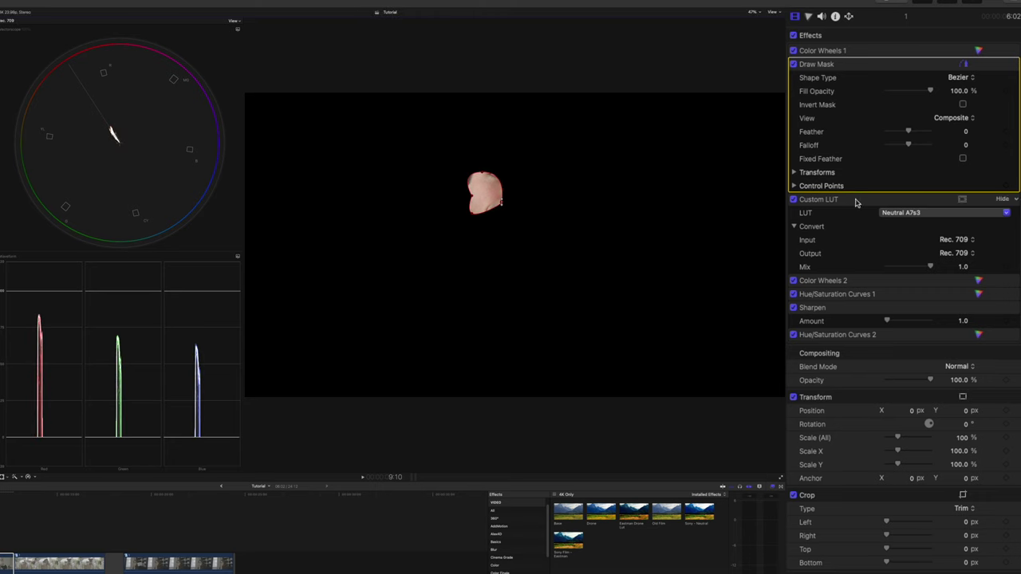
click(979, 293)
click(999, 69)
click(819, 113)
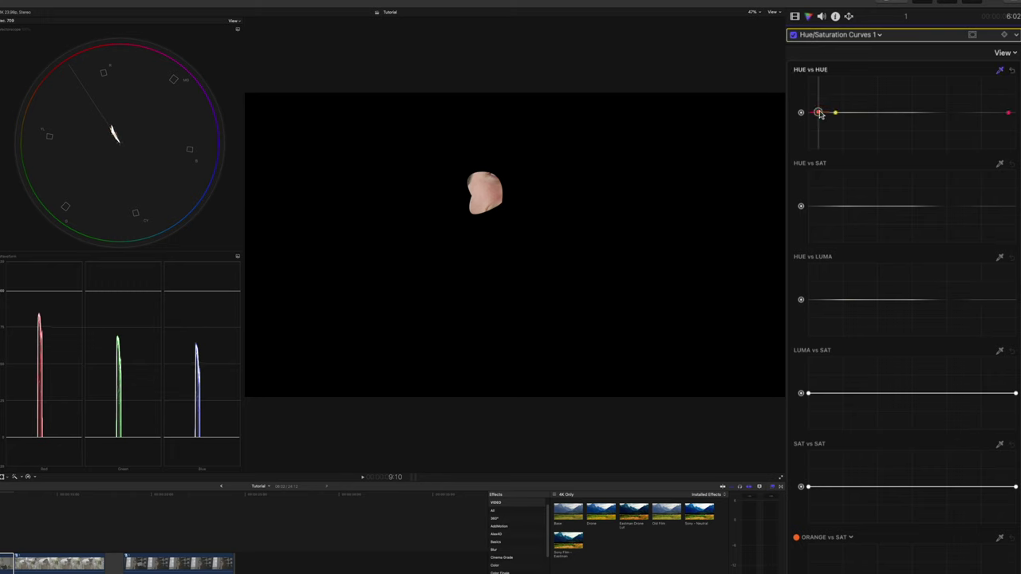
- Sample the masked skin for the Hue vs Sat curve and nudge its orange control point slightly upward
click(999, 163)
click(485, 193)
drag(817, 206, 814, 204)
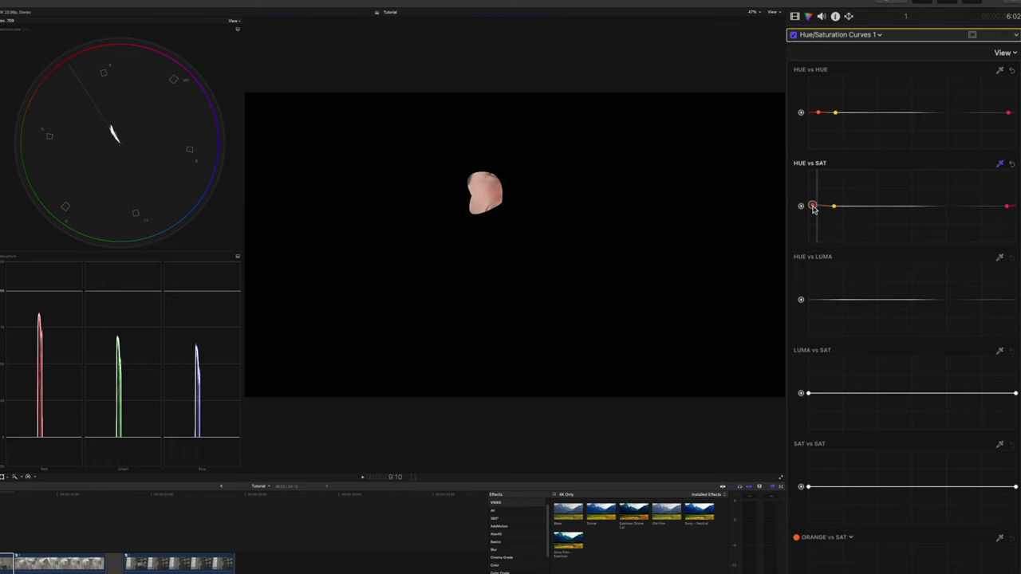
- Turn off the Draw Mask and compare the image with Hue/Saturation Curves 1 disabled
click(794, 16)
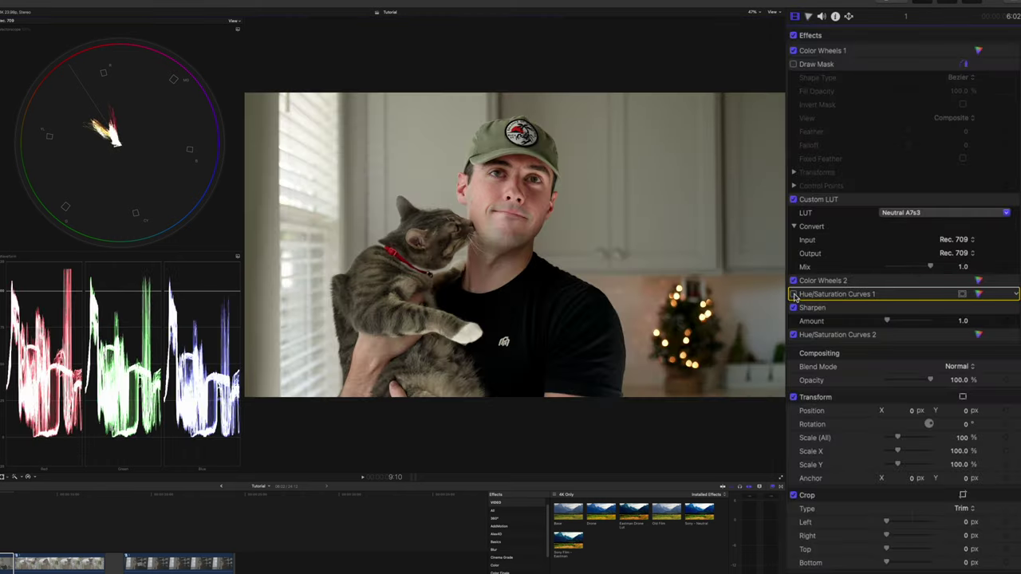
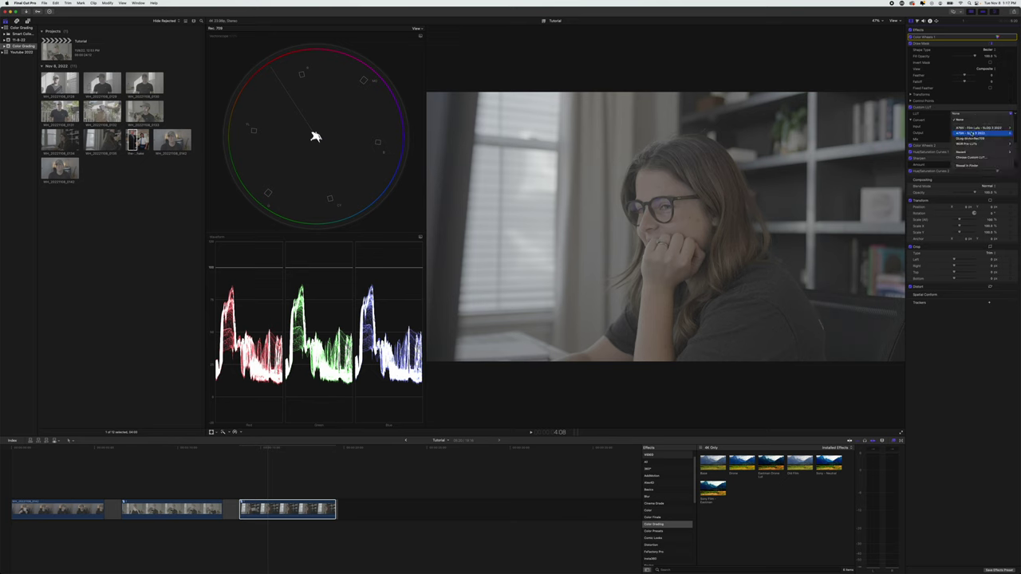
- Apply the Neutral A7s3 LUT to the third clip and adjust its global exposure in Color Wheels 1
click(997, 37)
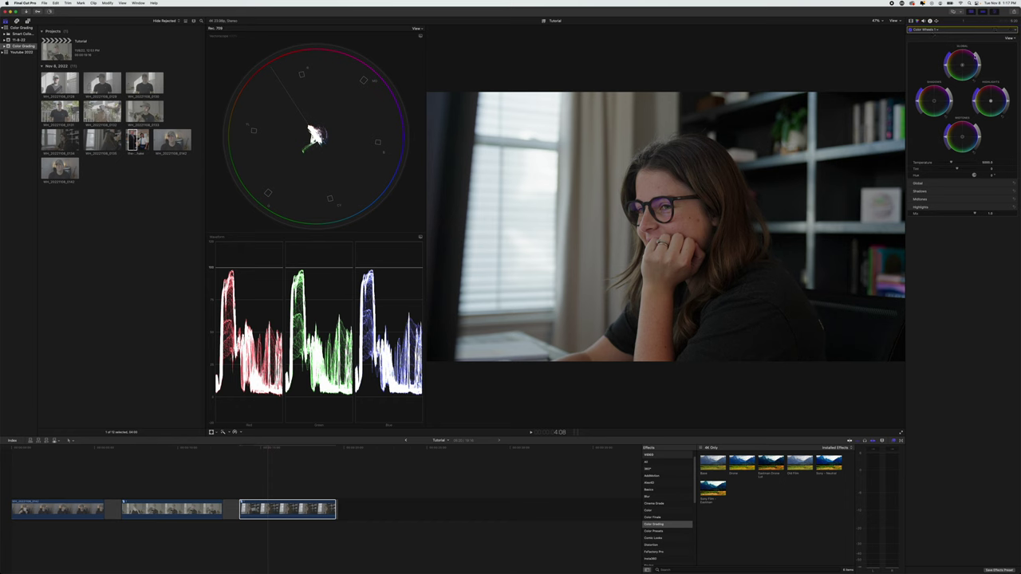
key(space)
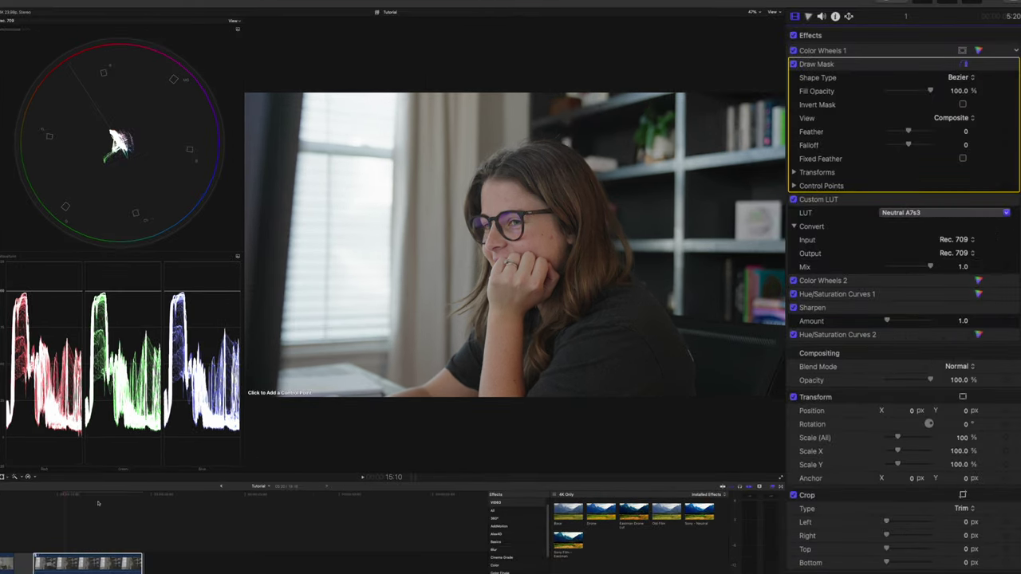
- At the frame showing the white card, draw a closed Bezier mask around a shadow-free area of the card
key(Left)
key(Left)
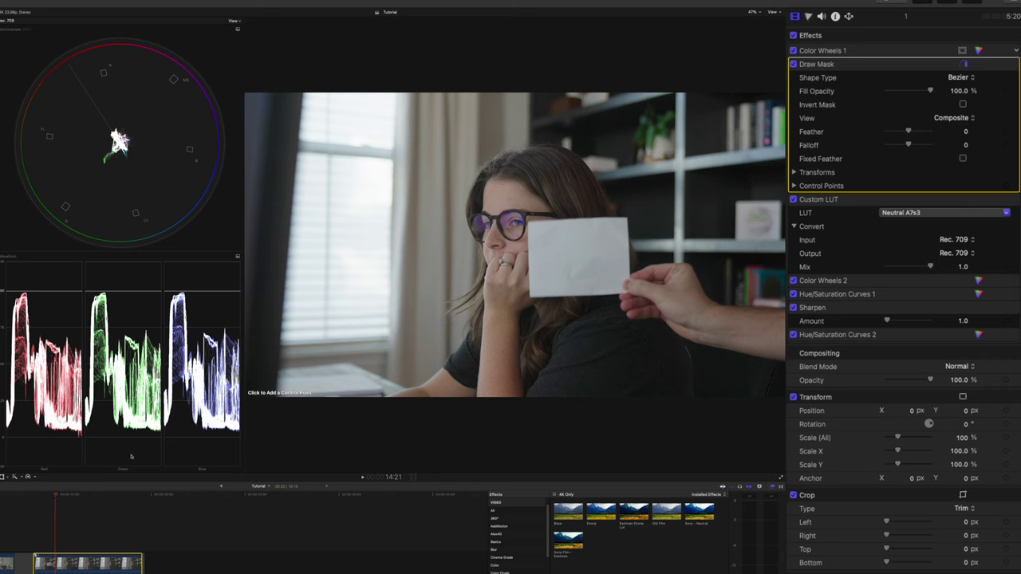
click(875, 196)
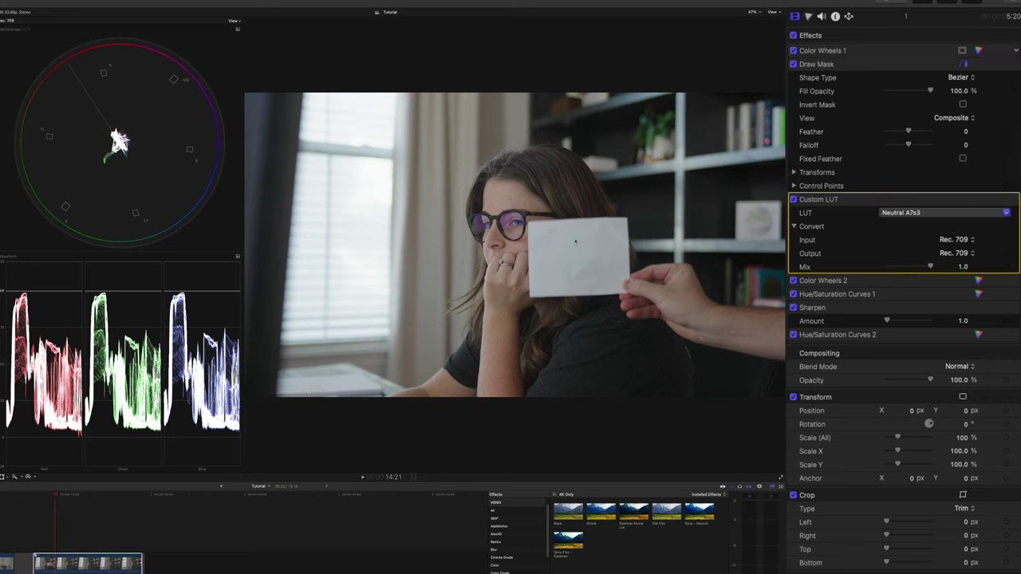
click(835, 83)
click(571, 252)
click(558, 269)
click(583, 275)
click(614, 250)
click(573, 252)
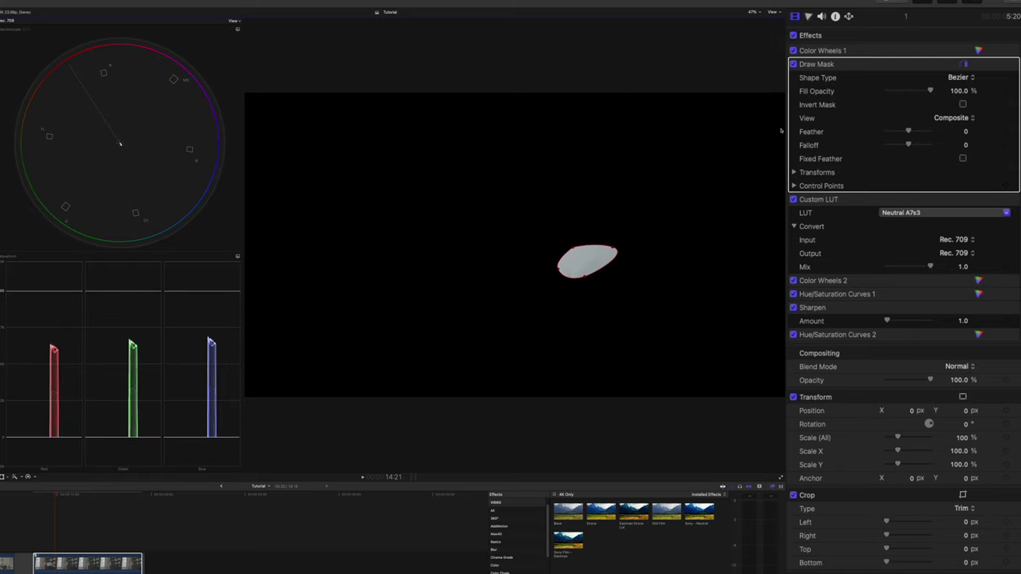
- White-balance the masked card in Color Wheels 1 with temperature 5544.0 and tint 2.0, and turn off the Draw Mask
click(978, 51)
drag(880, 316, 895, 331)
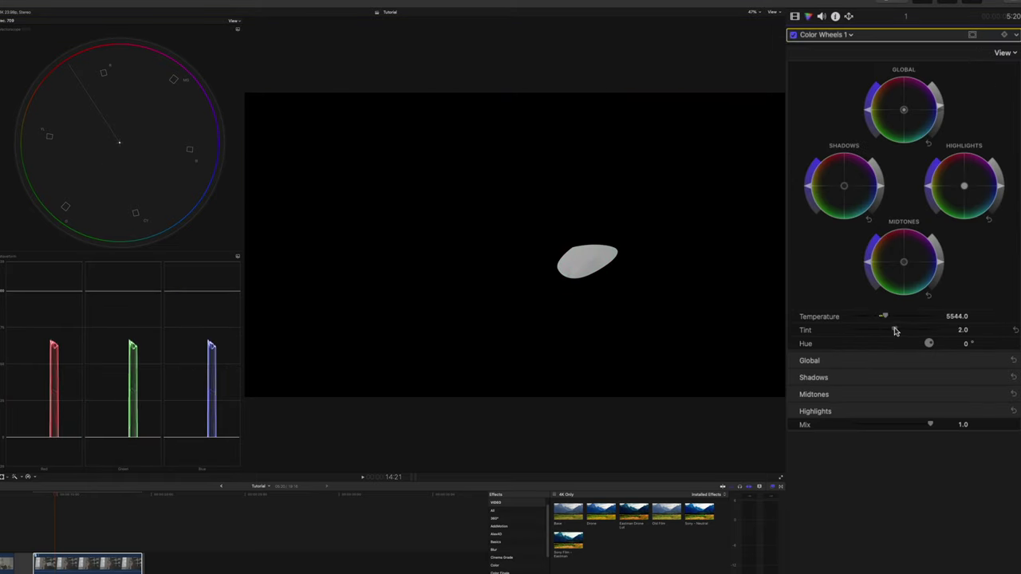
click(794, 16)
click(793, 64)
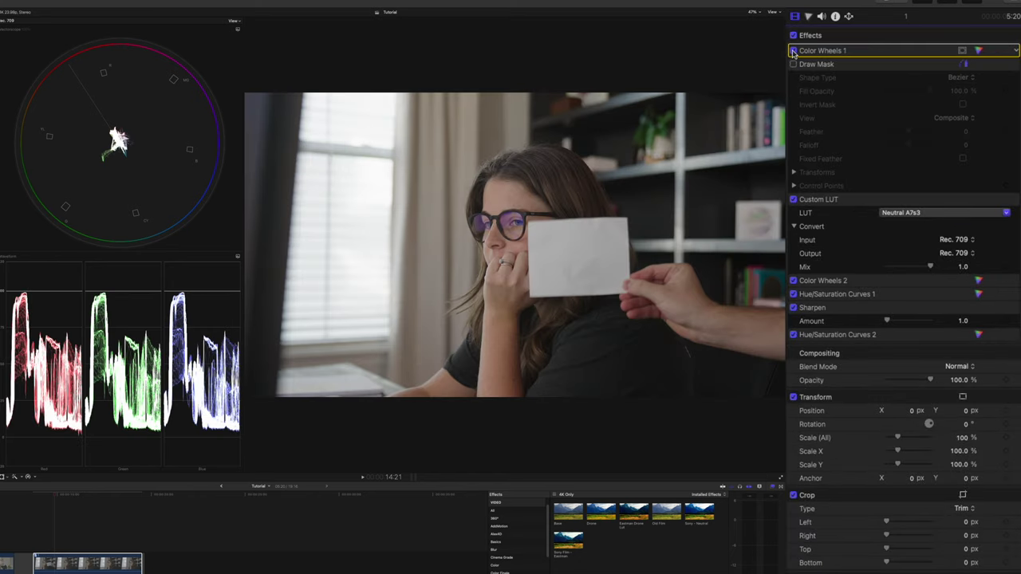
- In Color Wheels 2, lower the shadows and raise the highlights, checking the contrast on frames without the white card
click(854, 282)
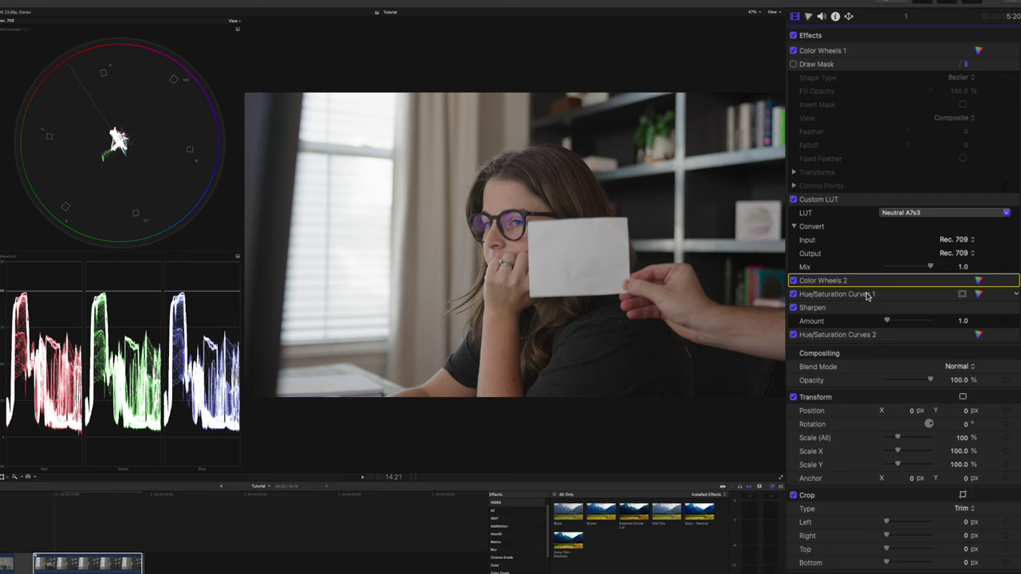
click(978, 280)
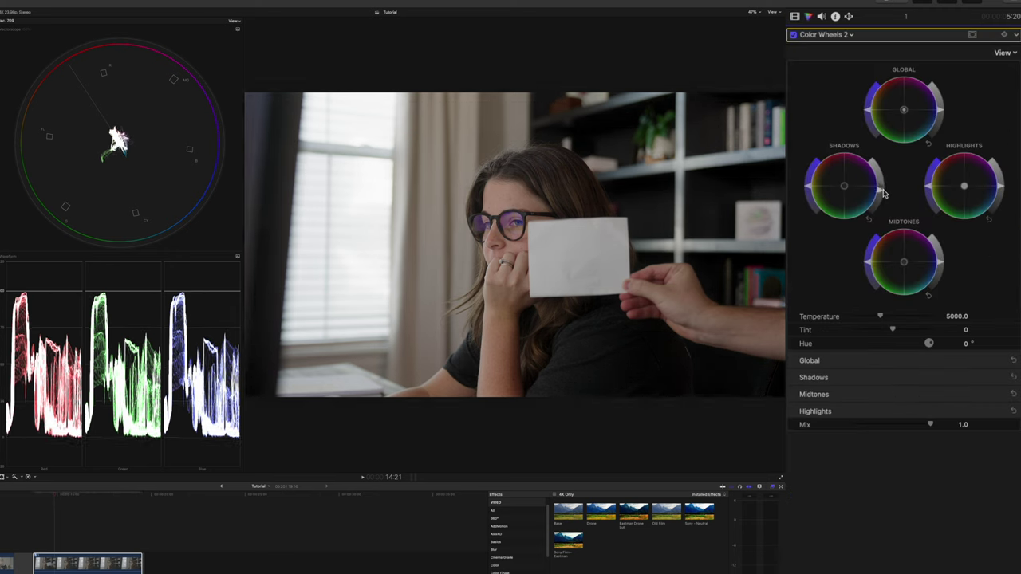
drag(1004, 186, 1004, 178)
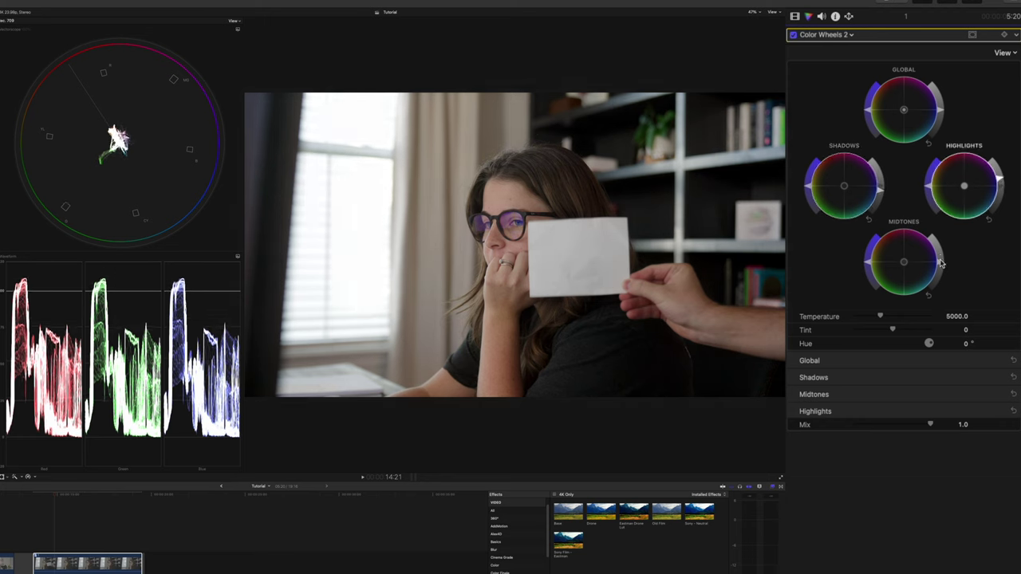
key(super+4)
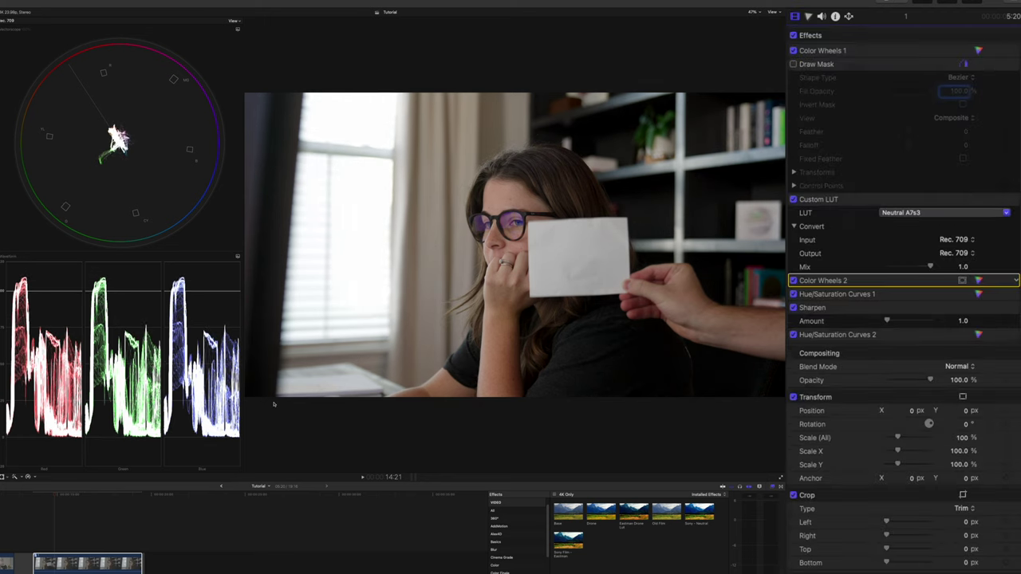
click(120, 495)
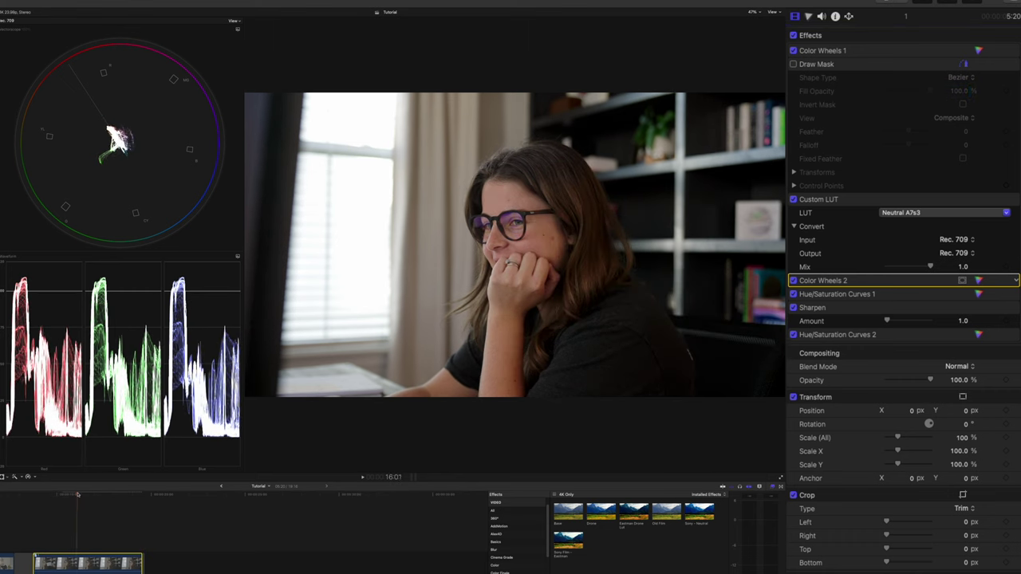
key(super+6)
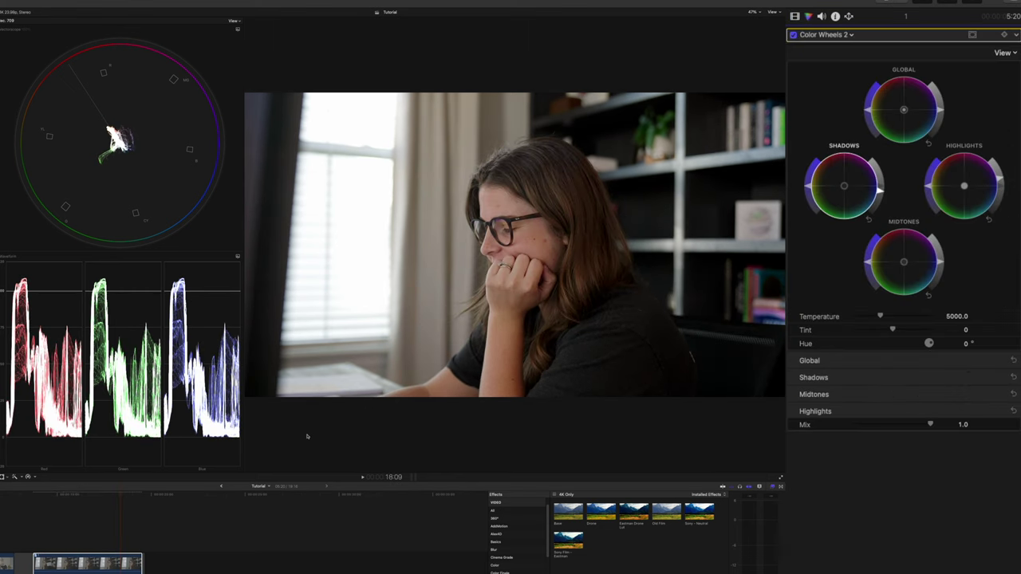
click(90, 496)
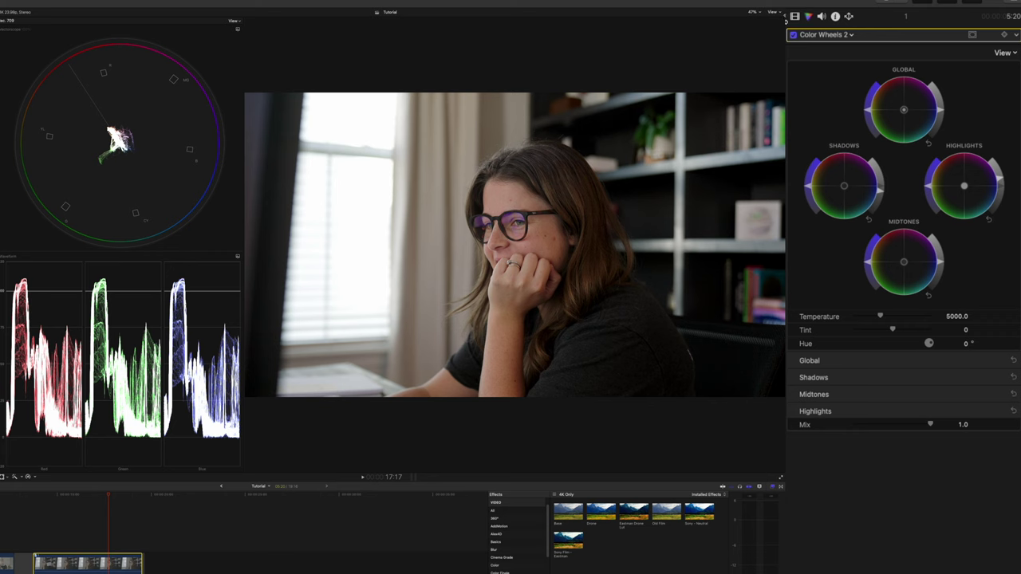
- Turn the mask back on over the cheek and fingers, and adjust the sampled skin-tone point on the Hue vs Hue curve of Hue/Saturation Curves 1
click(795, 16)
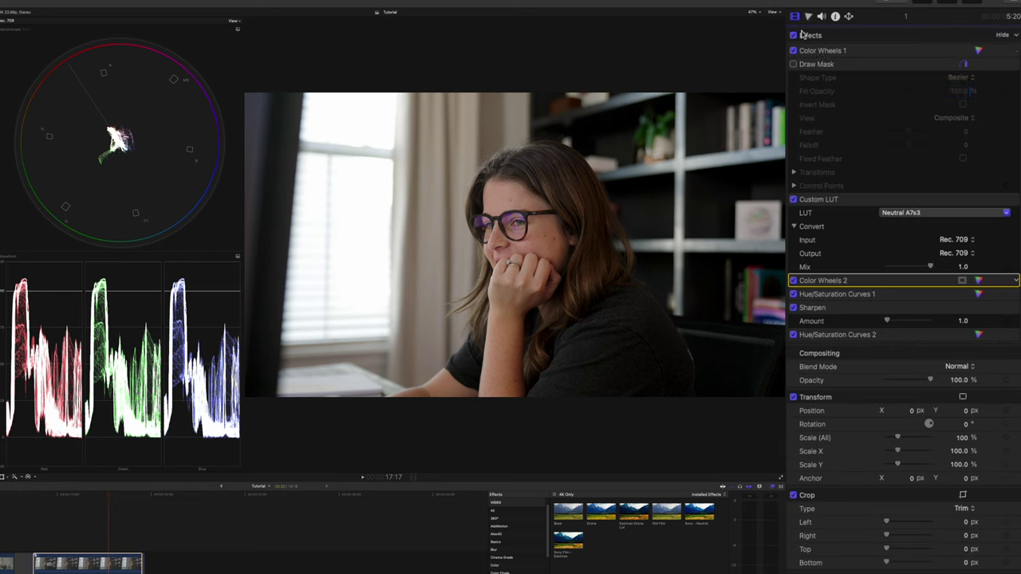
click(807, 64)
mouse_move(581, 256)
mouse_down()
mouse_move(556, 237)
mouse_move(534, 249)
mouse_up()
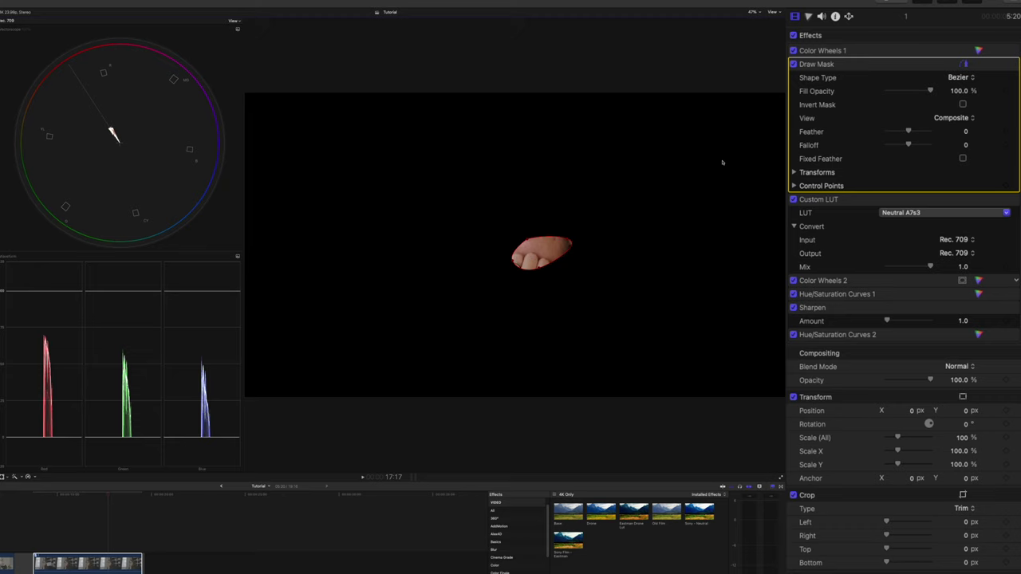
click(978, 294)
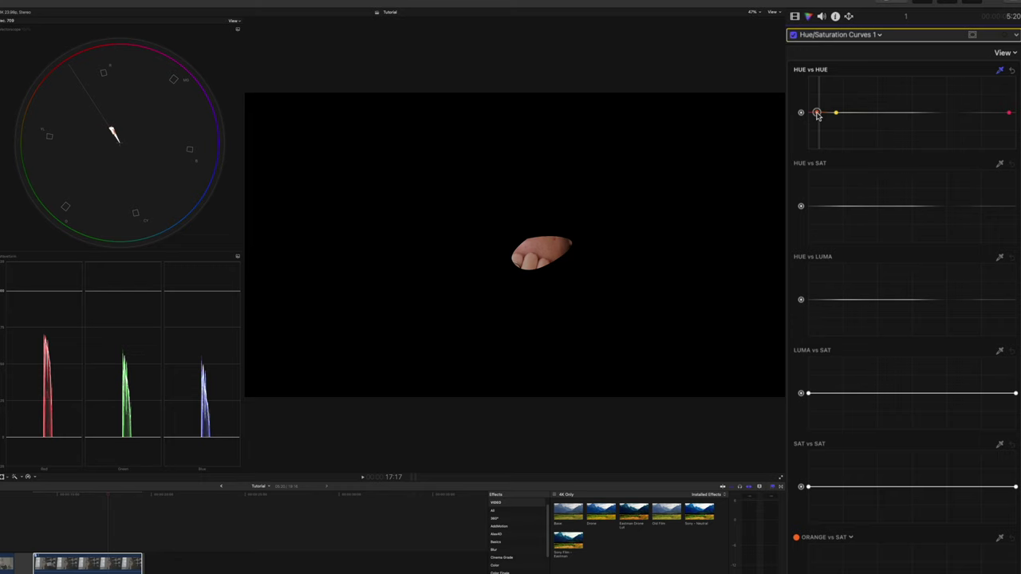
- Sample the masked skin for the Hue vs Sat curve, nudge its control point slightly, and turn off the Draw Mask
click(1000, 164)
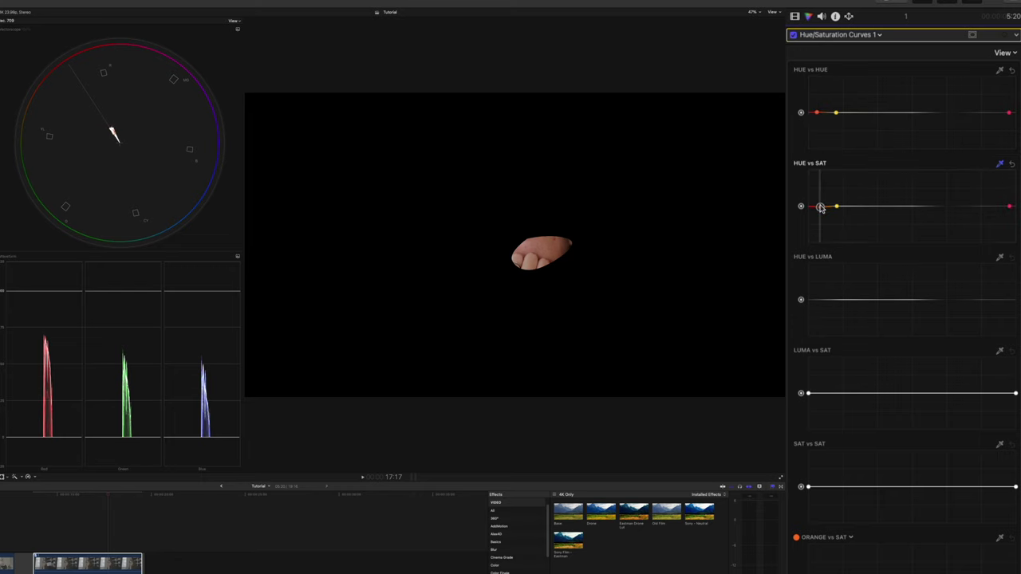
drag(821, 210, 818, 209)
click(796, 17)
click(794, 64)
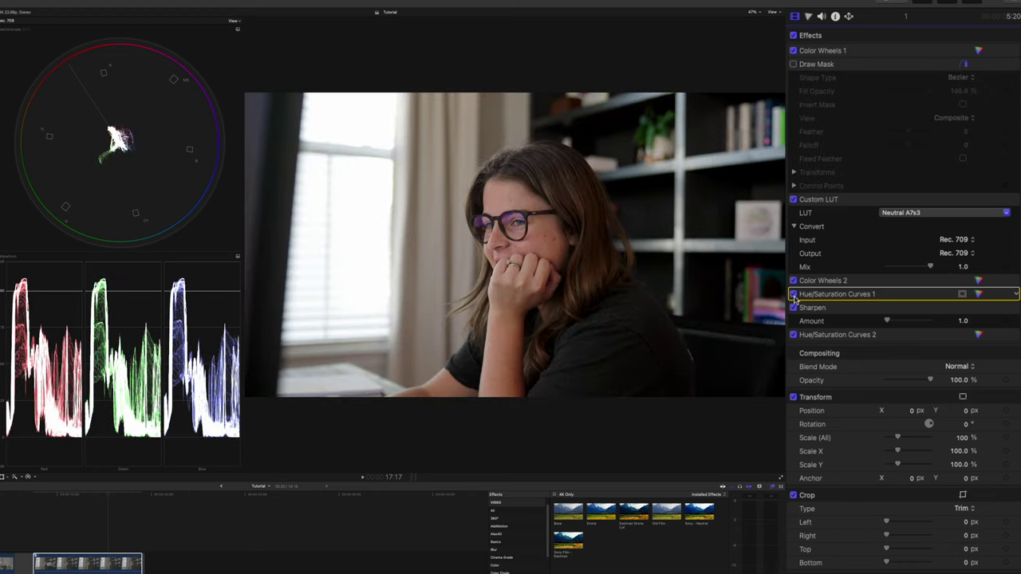